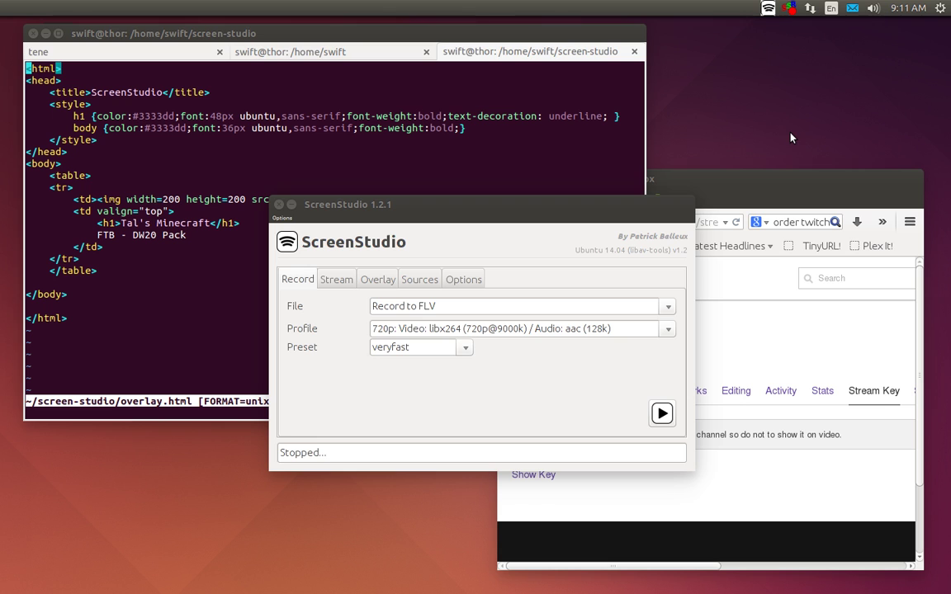
Load screenstudio.crombz.com in a new Firefox tab and scroll its page.
left_click(753, 192)
left_click(661, 198)
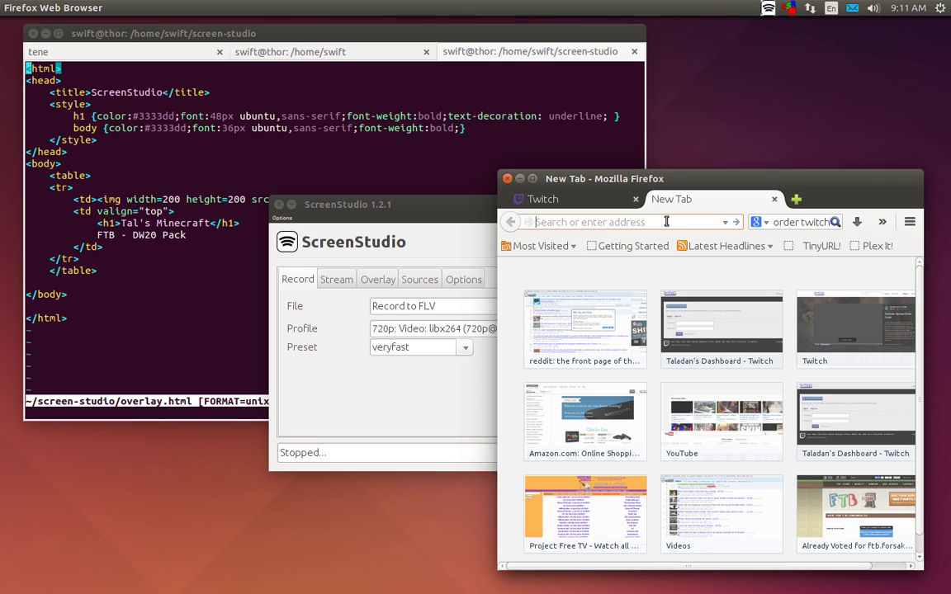
type("screenstudio.crombz.com/")
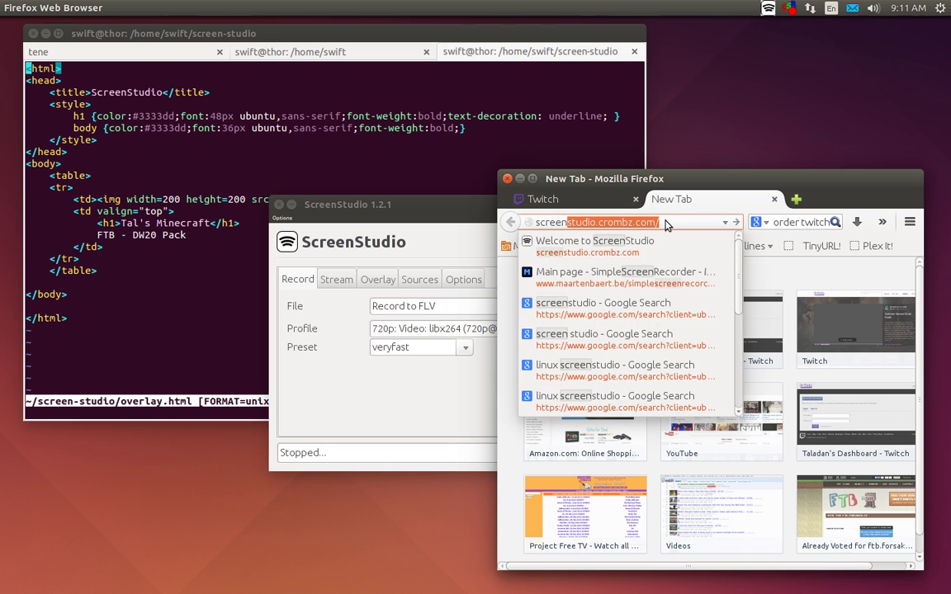
key("Return")
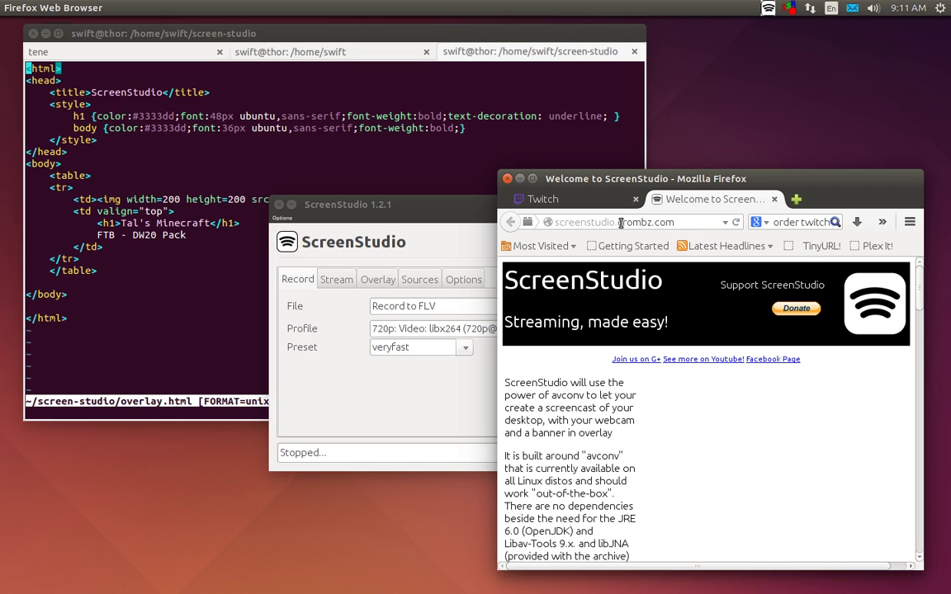
left_click(669, 222)
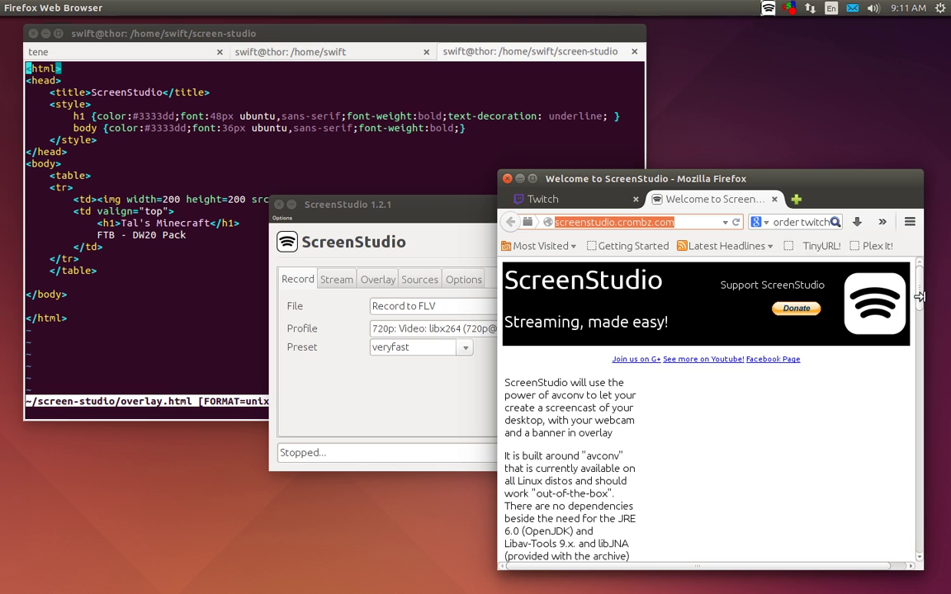
scroll(917, 316, "down", 3)
scroll(916, 317, "down", 2)
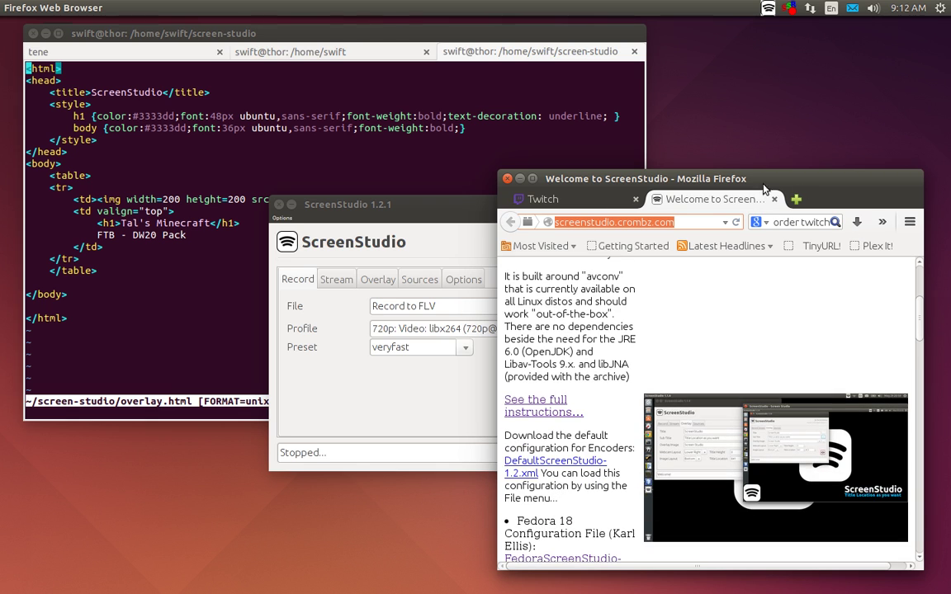
Maximize Firefox and scroll through the ScreenStudio download requirements.
left_click(533, 179)
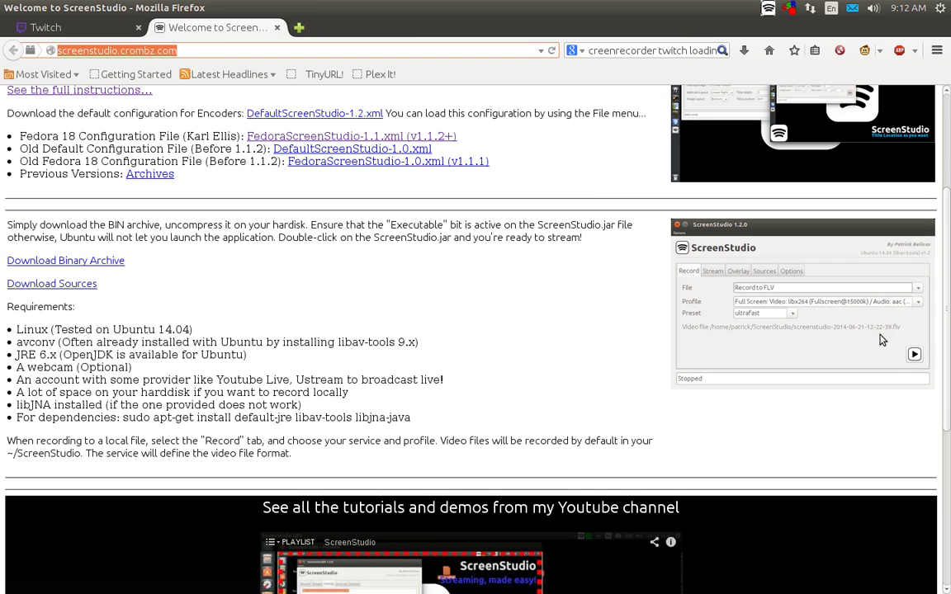
scroll(948, 336, "down", 1)
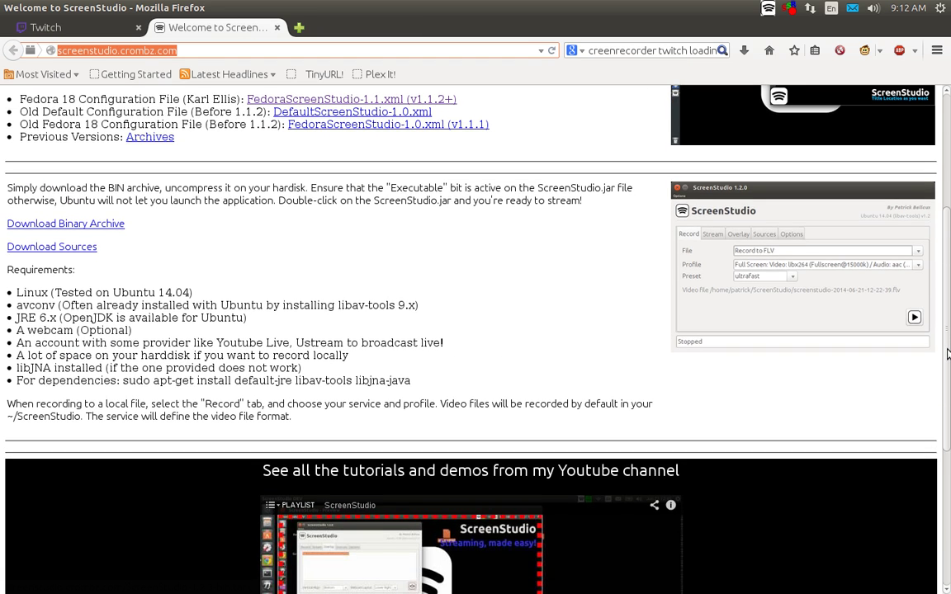
scroll(947, 336, "up", 3)
scroll(947, 337, "up", 2)
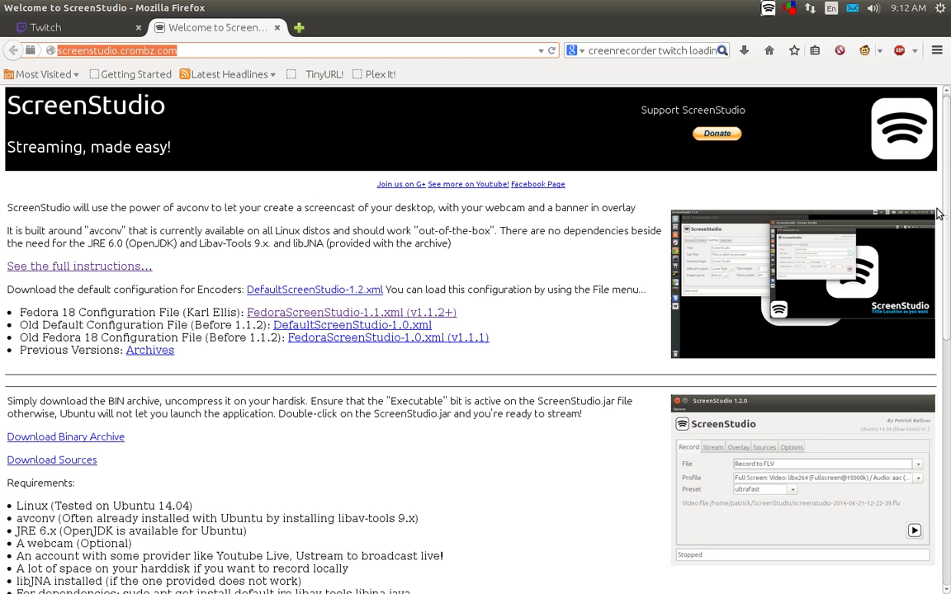
left_click_drag(948, 187, 946, 445)
scroll(417, 308, "up", 6)
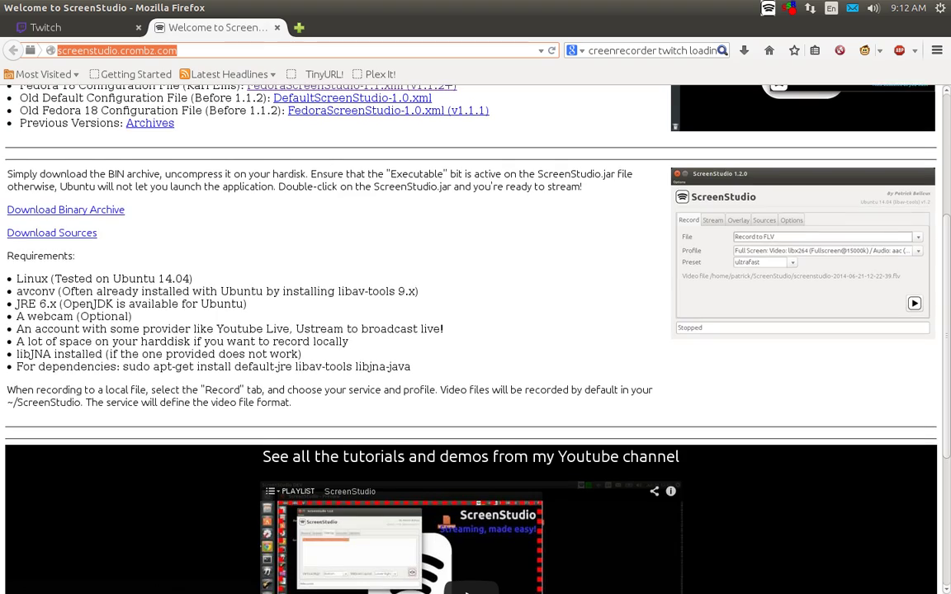
scroll(471, 310, "up", 4)
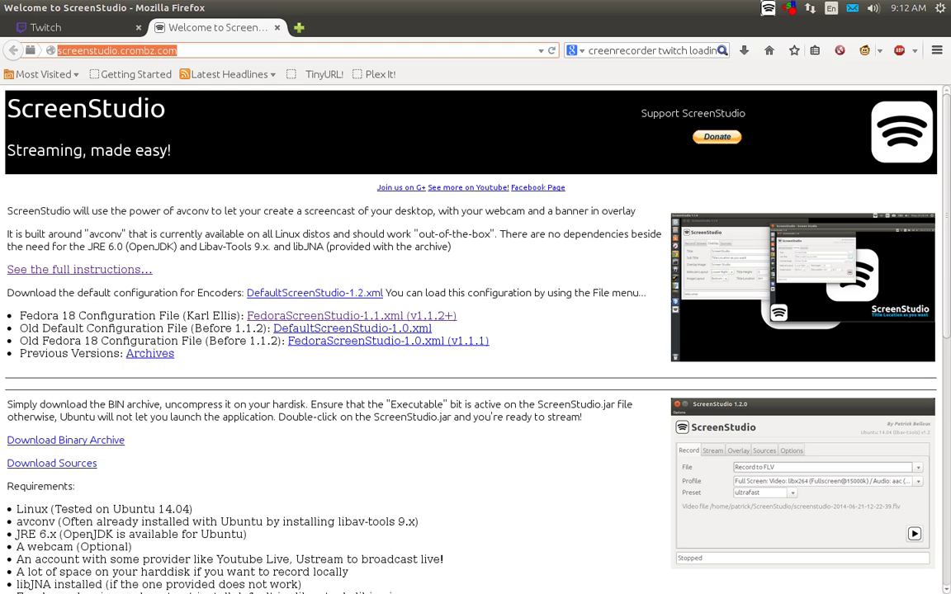
scroll(430, 305, "down", 4)
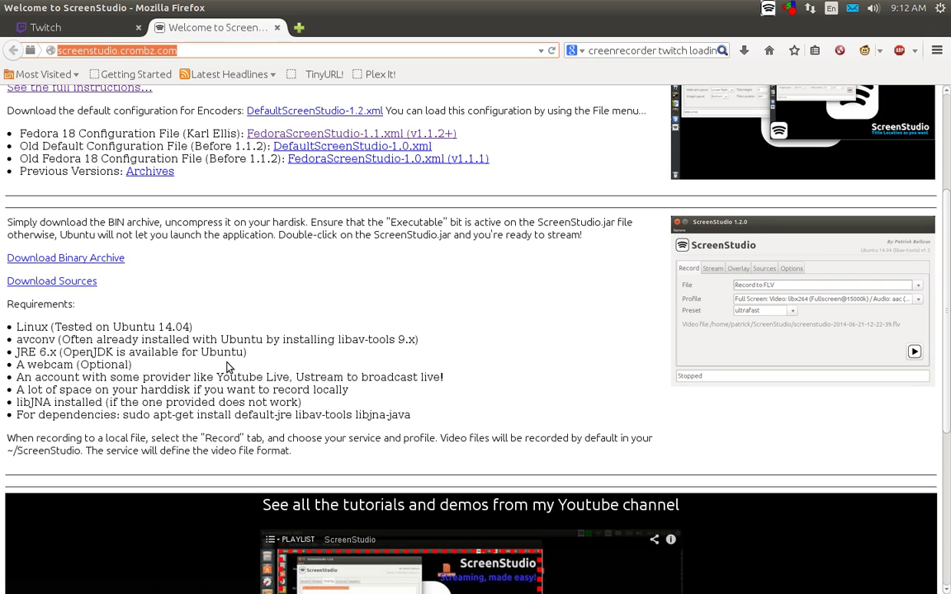
Highlight the 'JRE 6.x (OpenJDK is available for Ubuntu)' requirement line.
left_click_drag(247, 352, 14, 355)
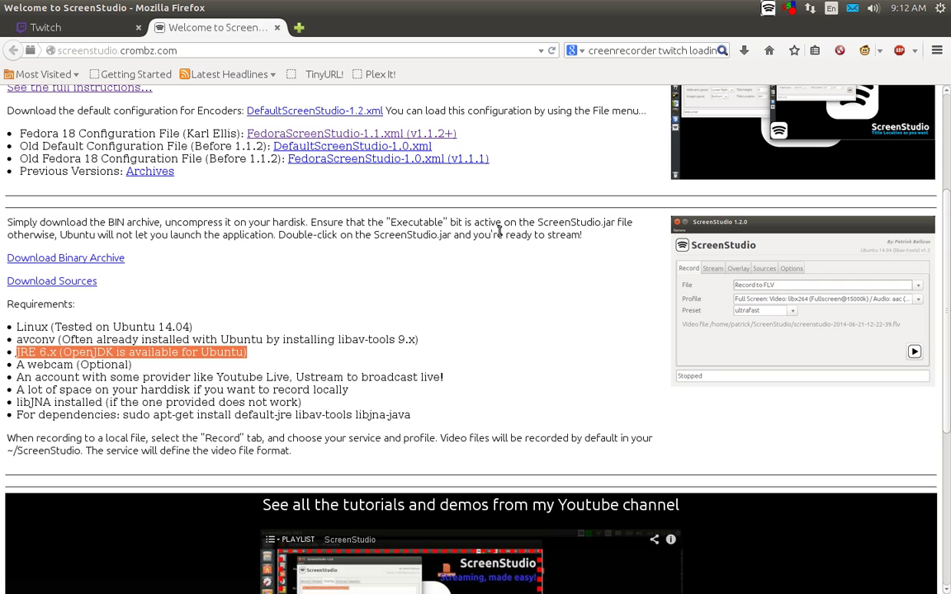
scroll(948, 254, "down", 1)
scroll(949, 254, "up", 2)
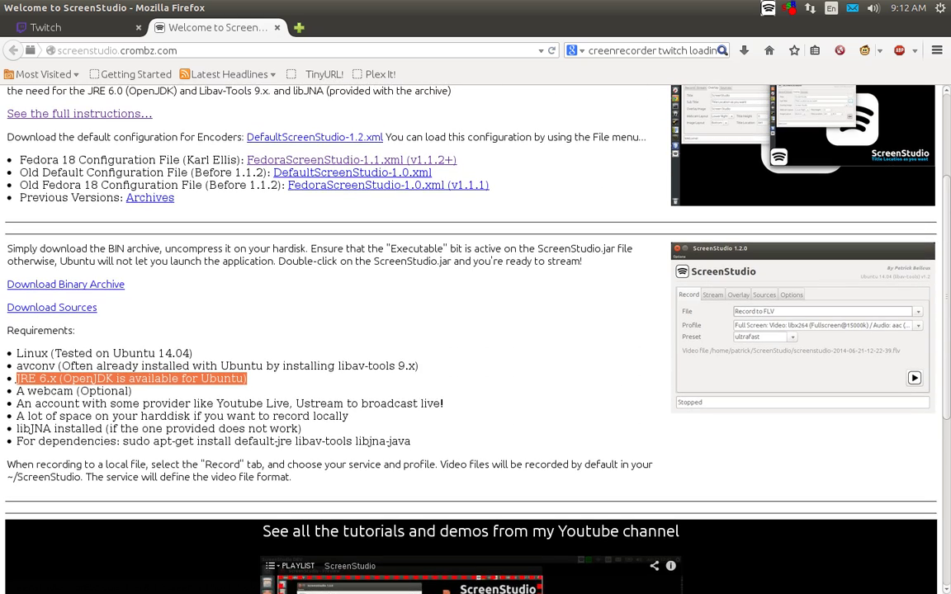
scroll(948, 203, "up", 1)
scroll(949, 203, "up", 3)
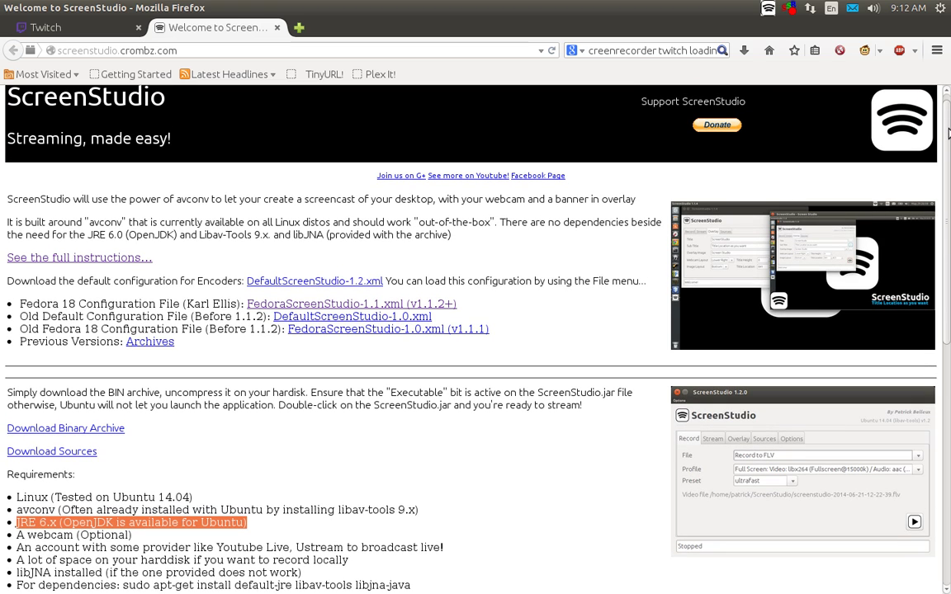
Follow the 'See the full instructions...' link to the ScreenStudio Instructions page.
left_click(97, 257)
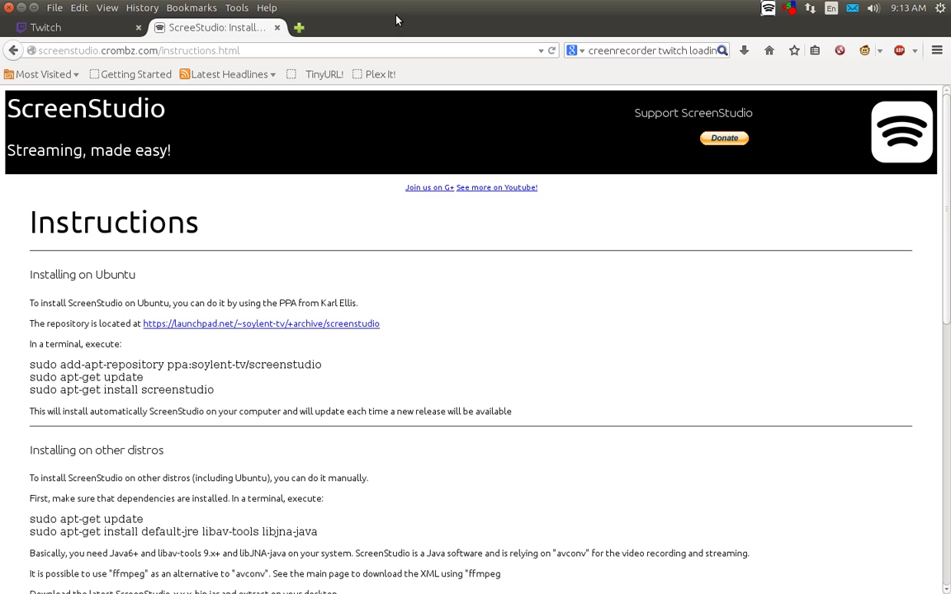
Close the instructions tab, shrink Firefox to a smaller window, and bring ScreenStudio forward.
left_click(278, 28)
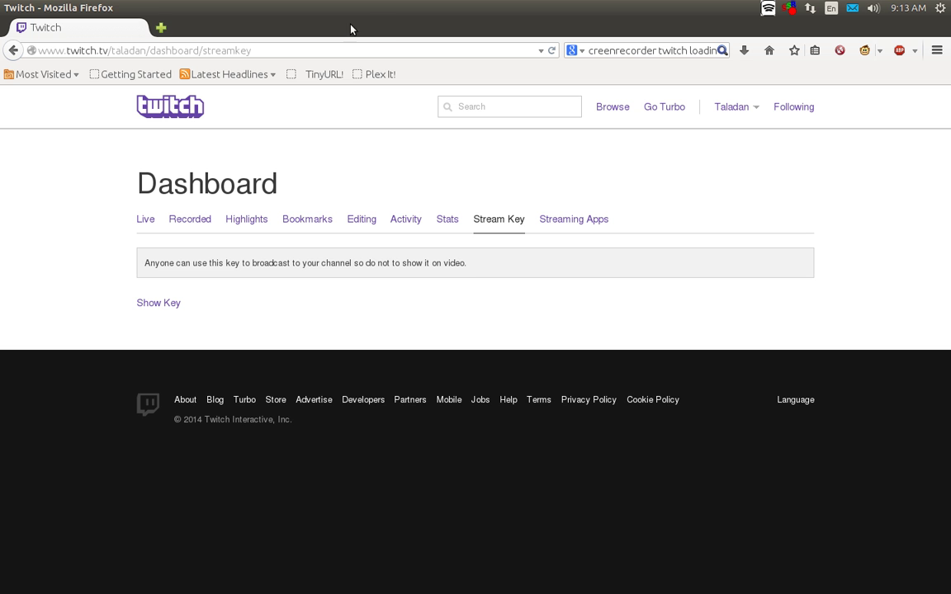
left_click_drag(384, 6, 705, 195)
scroll(762, 269, "down", 2)
left_click(436, 207)
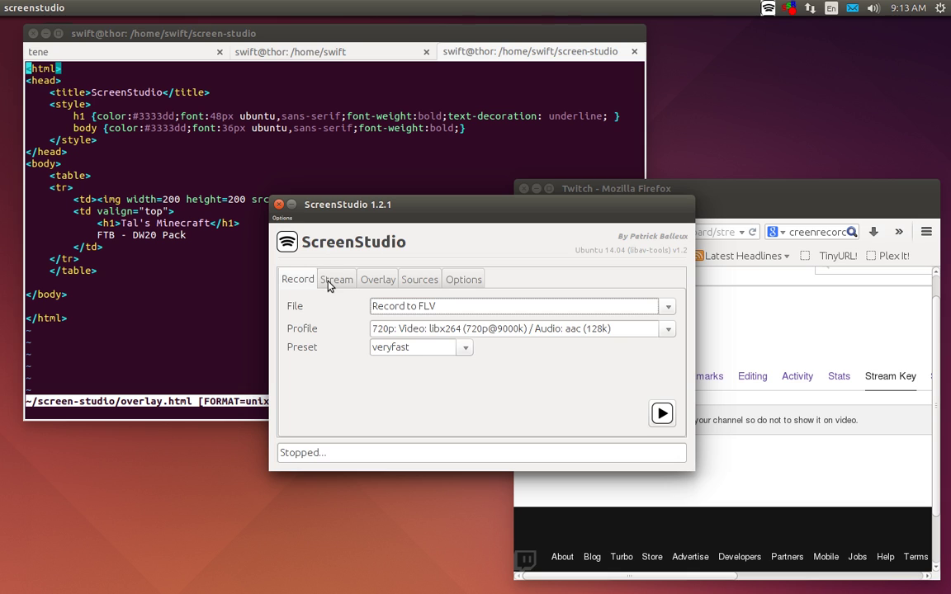
left_click(282, 218)
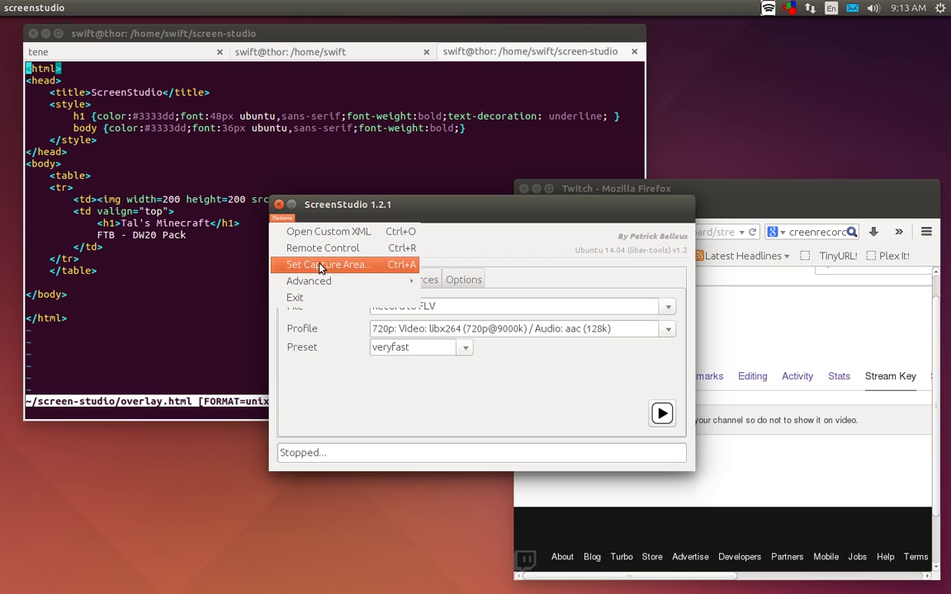
mouse_move(324, 285)
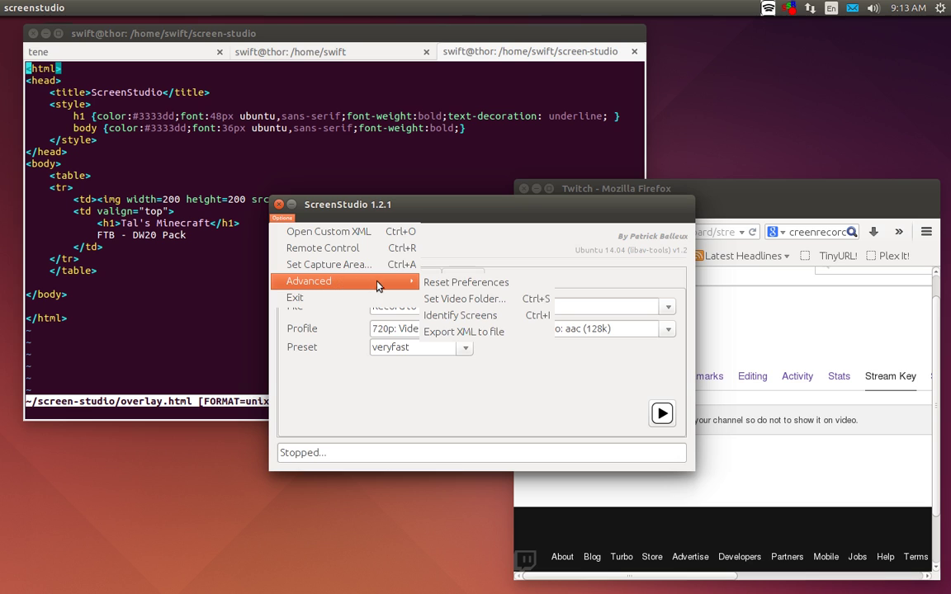
left_click(446, 319)
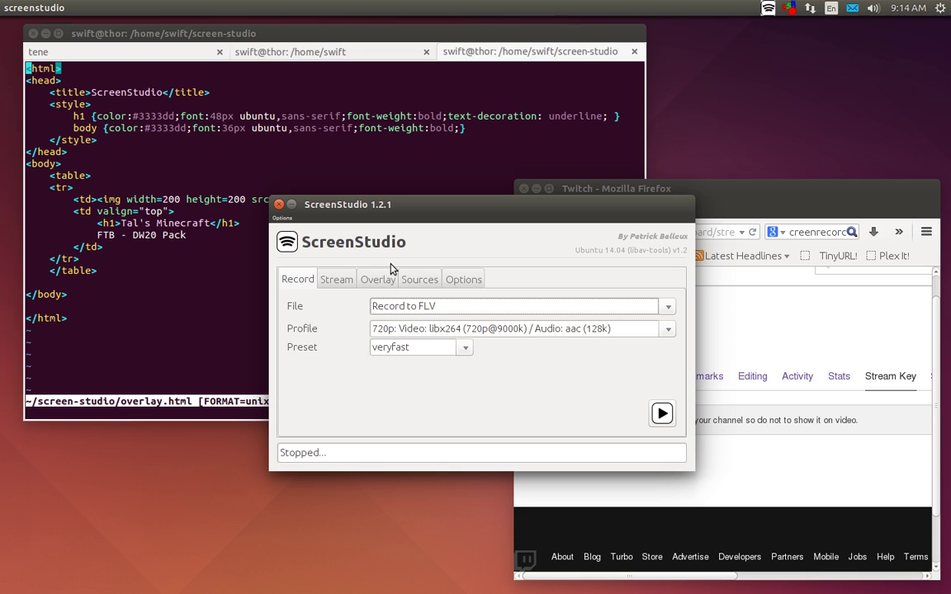
Set the streaming service to Twitch.tv on the Stream tab.
left_click(335, 282)
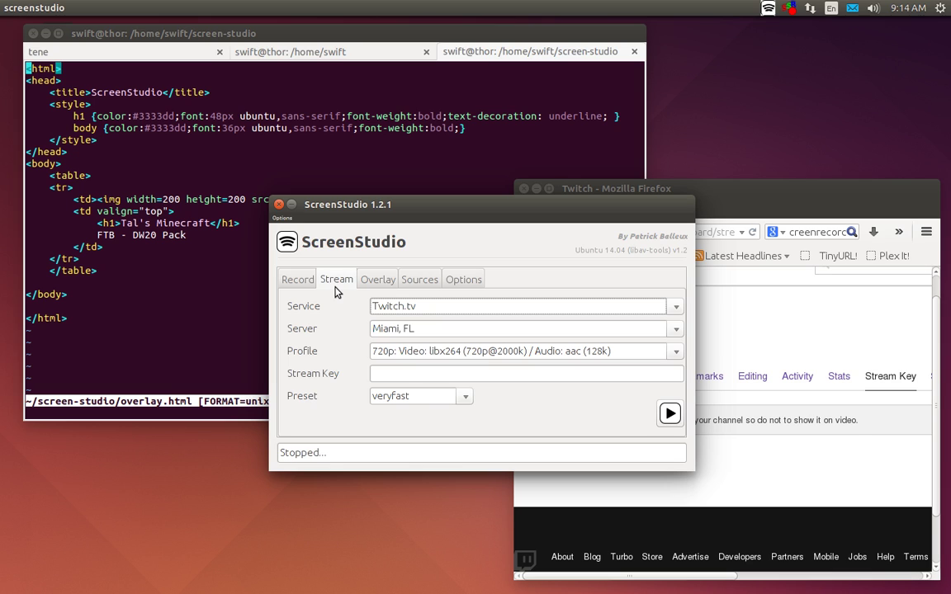
left_click(677, 308)
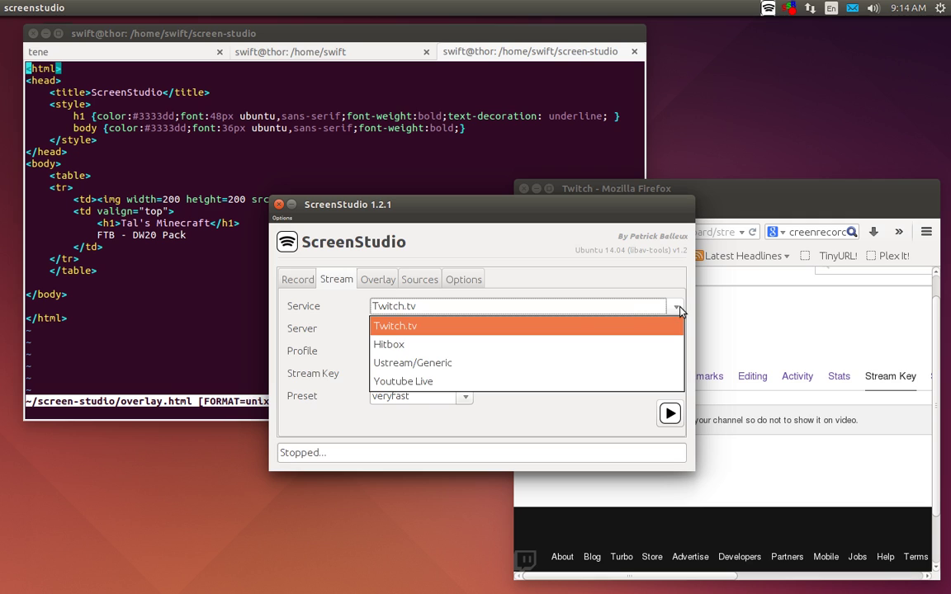
left_click(425, 364)
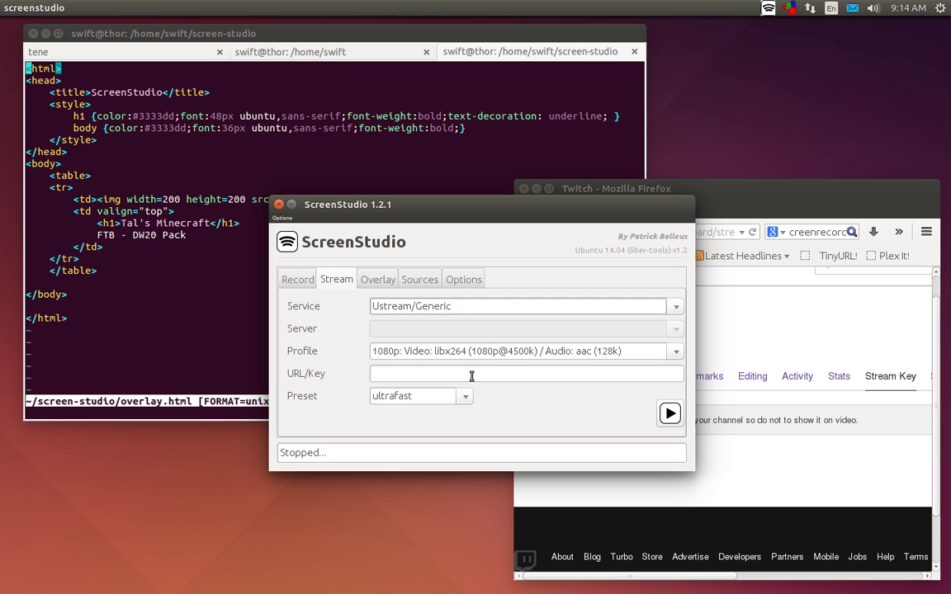
left_click(675, 308)
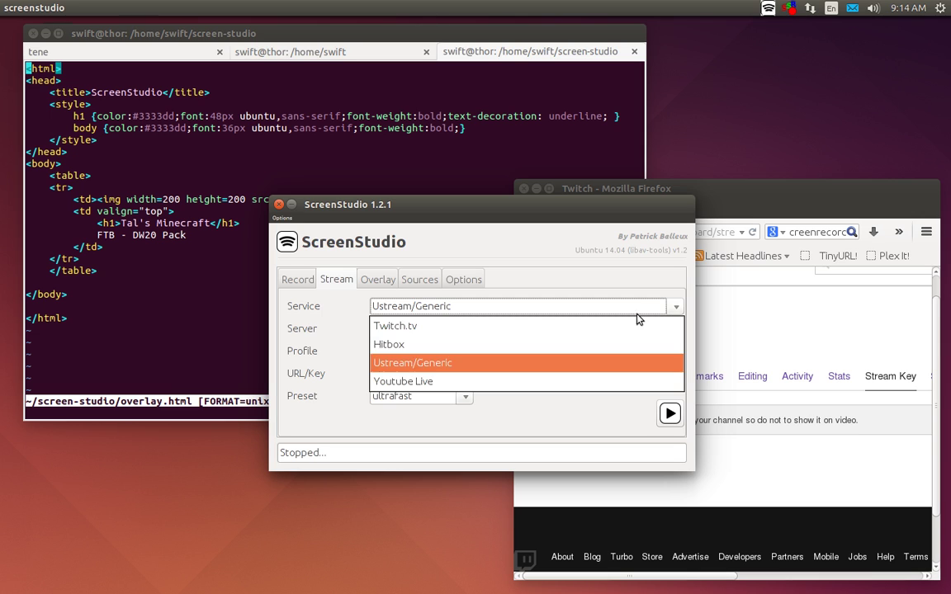
left_click(513, 327)
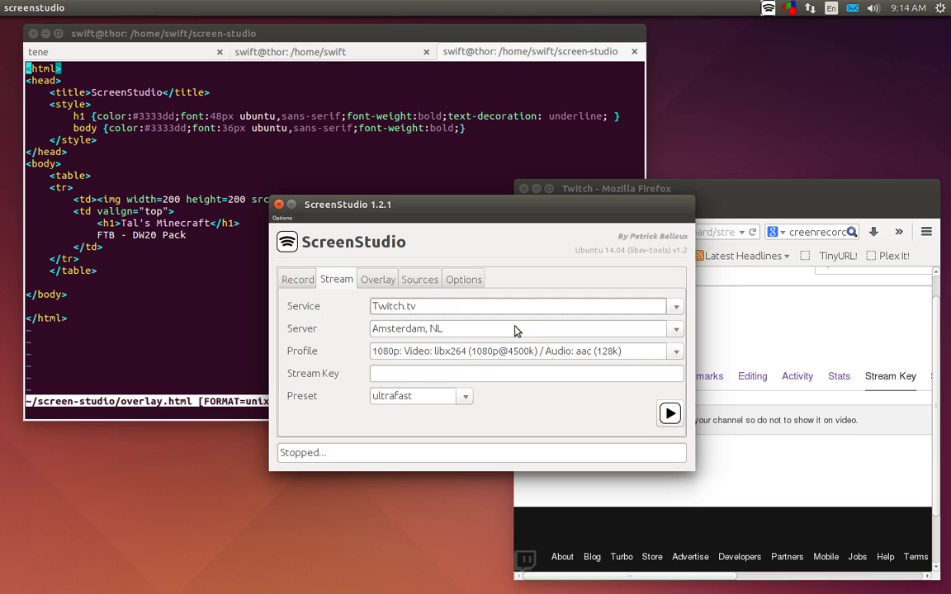
Select the Miami, FL server, the 720p profile and the veryfast preset.
left_click(676, 329)
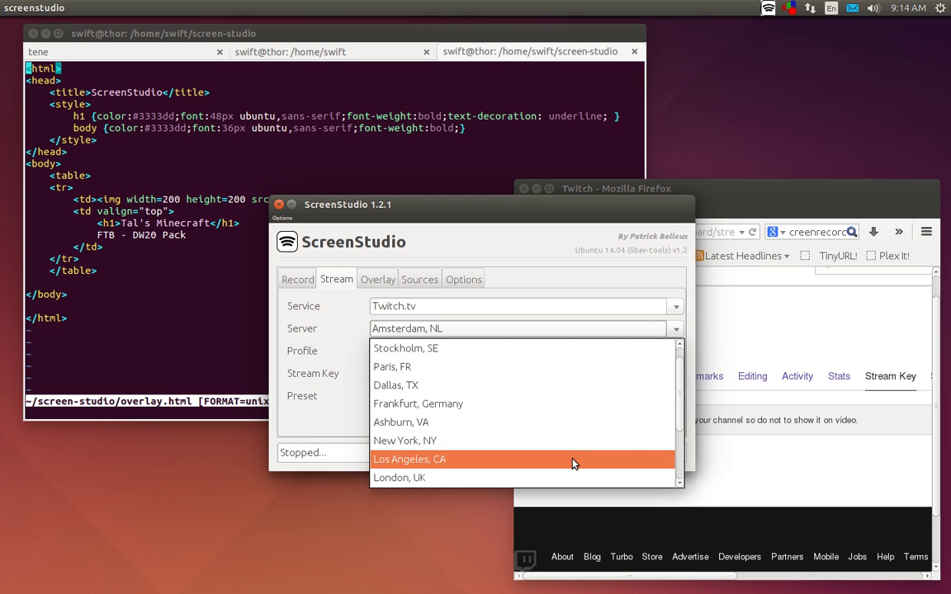
left_click_drag(679, 383, 676, 436)
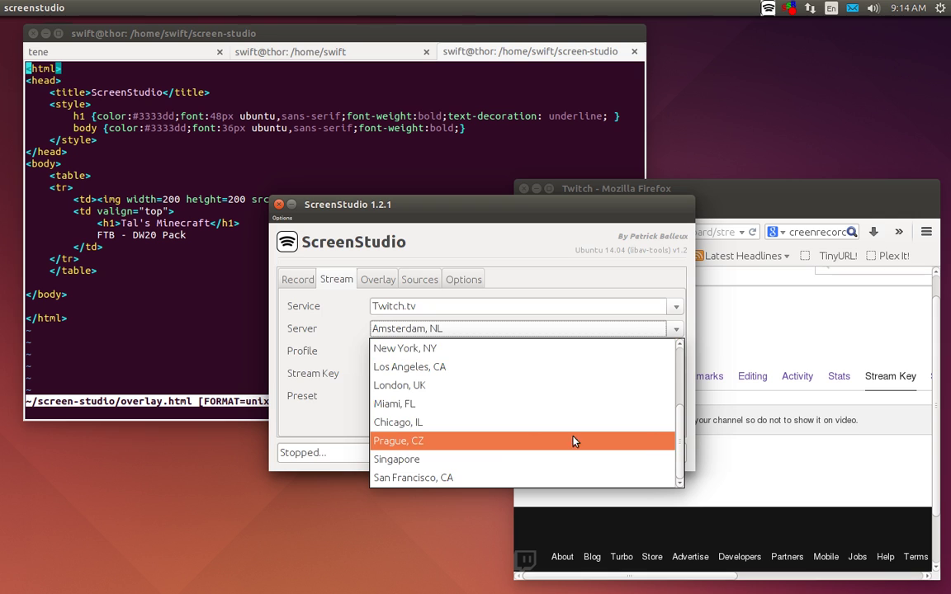
left_click(491, 409)
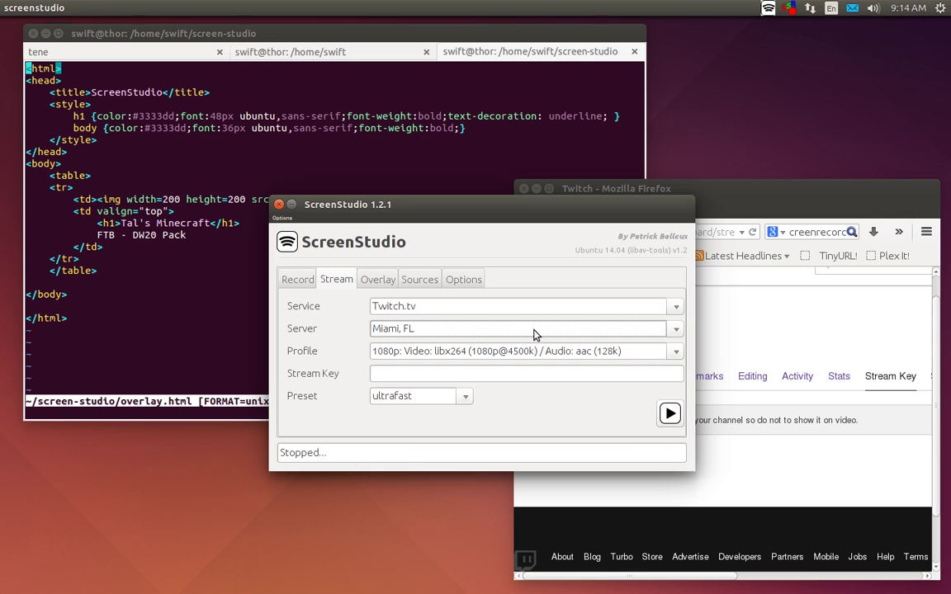
left_click(676, 355)
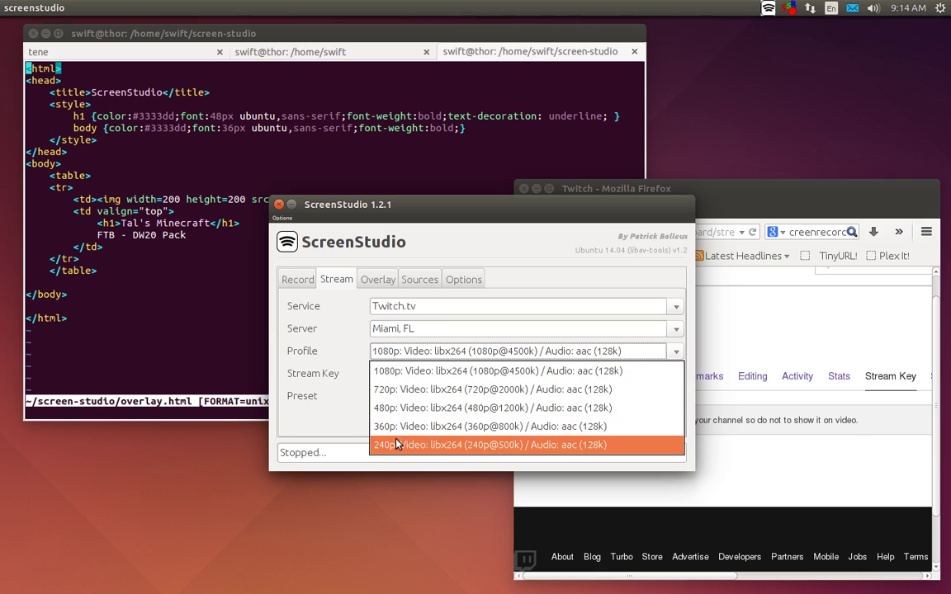
left_click(404, 391)
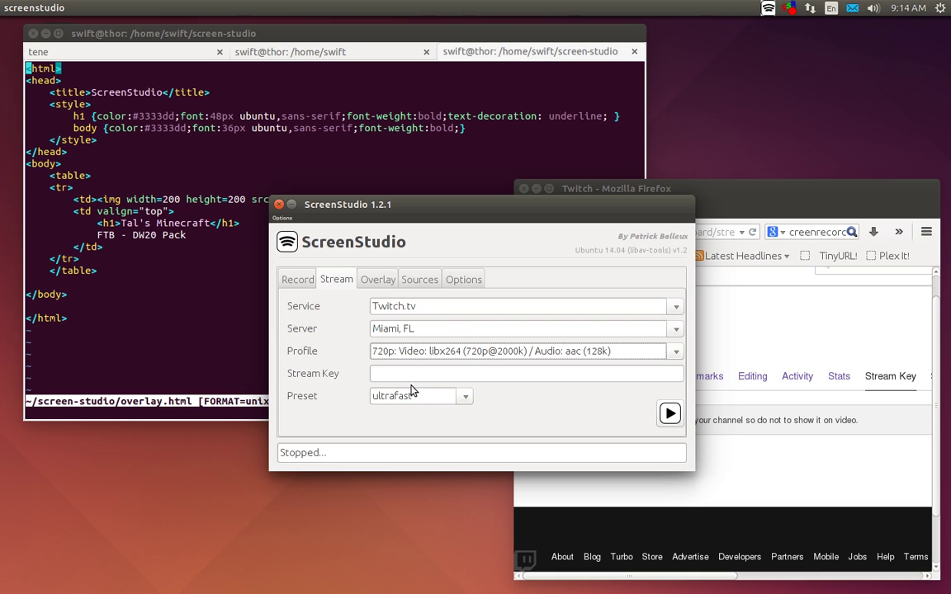
left_click(457, 398)
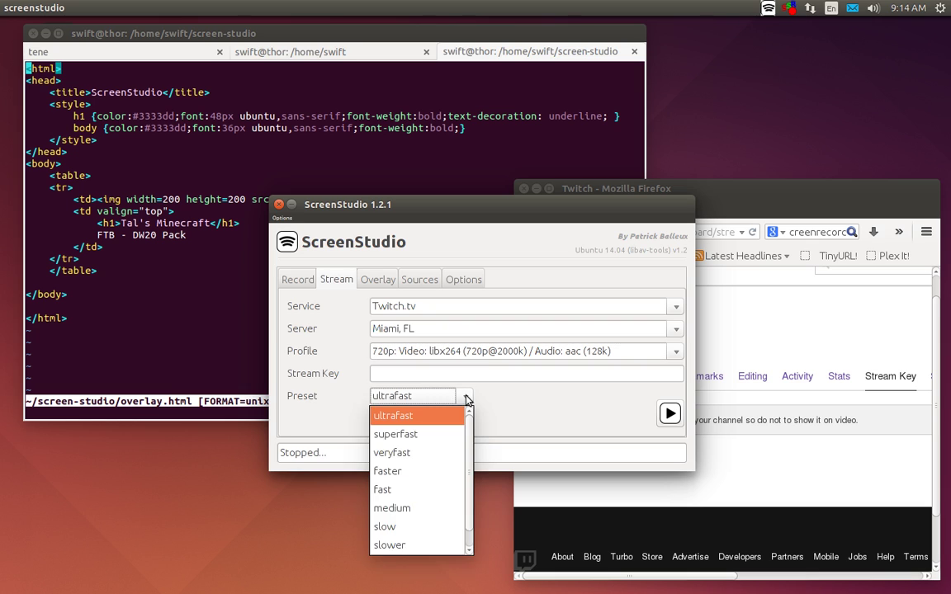
left_click(426, 454)
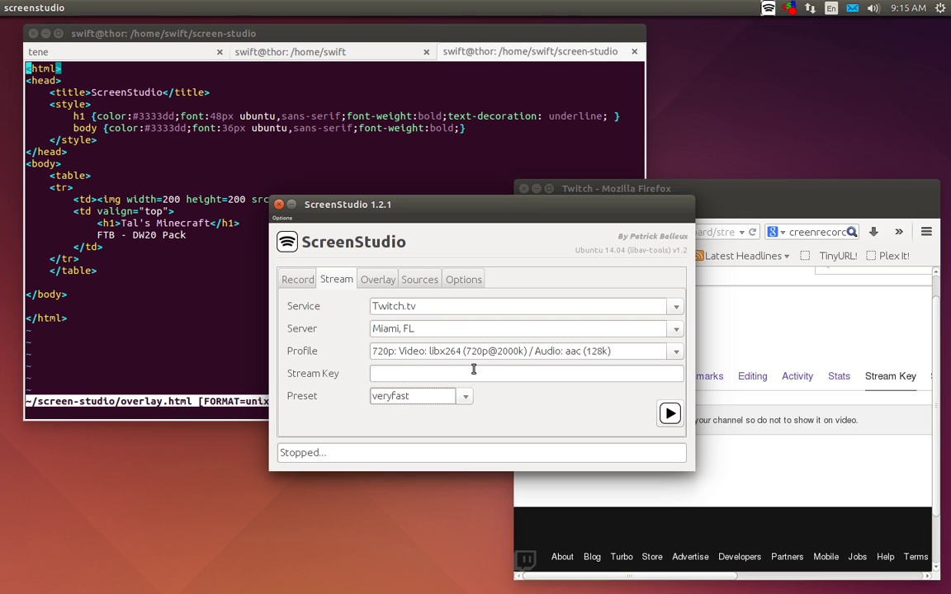
left_click(690, 189)
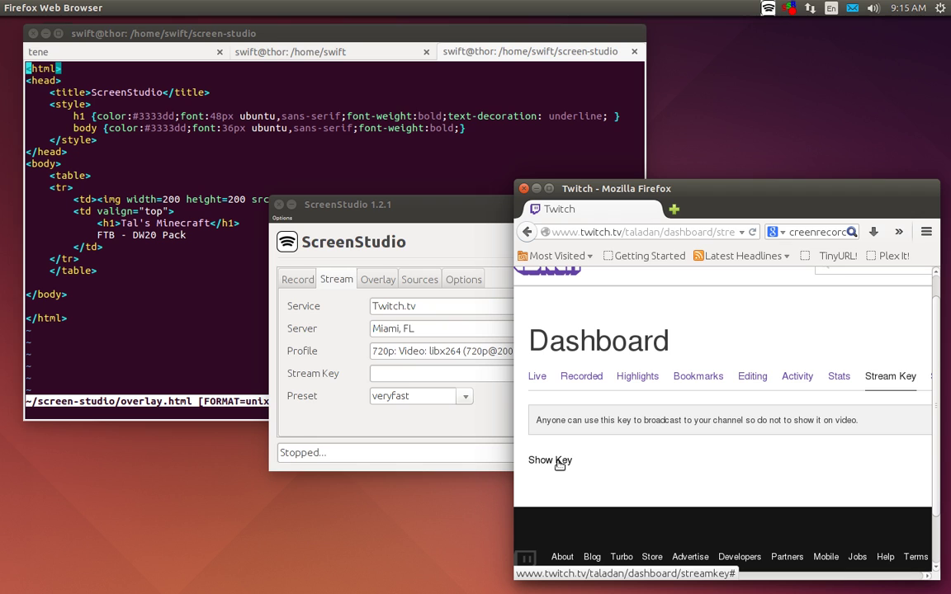
left_click(380, 213)
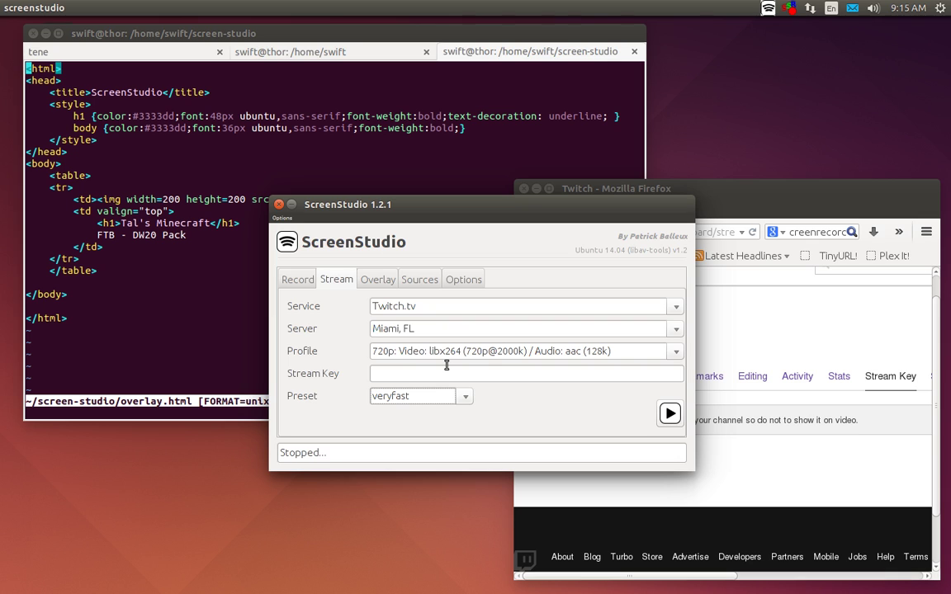
Show the Sources settings and keep Screen 2 as the captured screen.
left_click(426, 282)
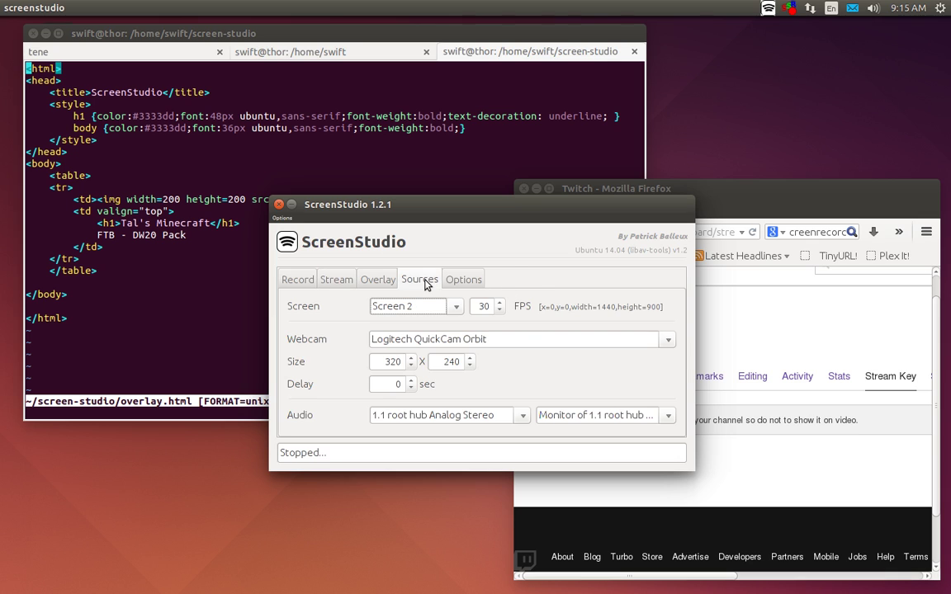
left_click(459, 309)
left_click(456, 308)
Check the CTRL+SHIFT+R/CTRL+SHIFT+S shortcuts, keep Record to FLV, and return to Stream settings.
left_click(463, 279)
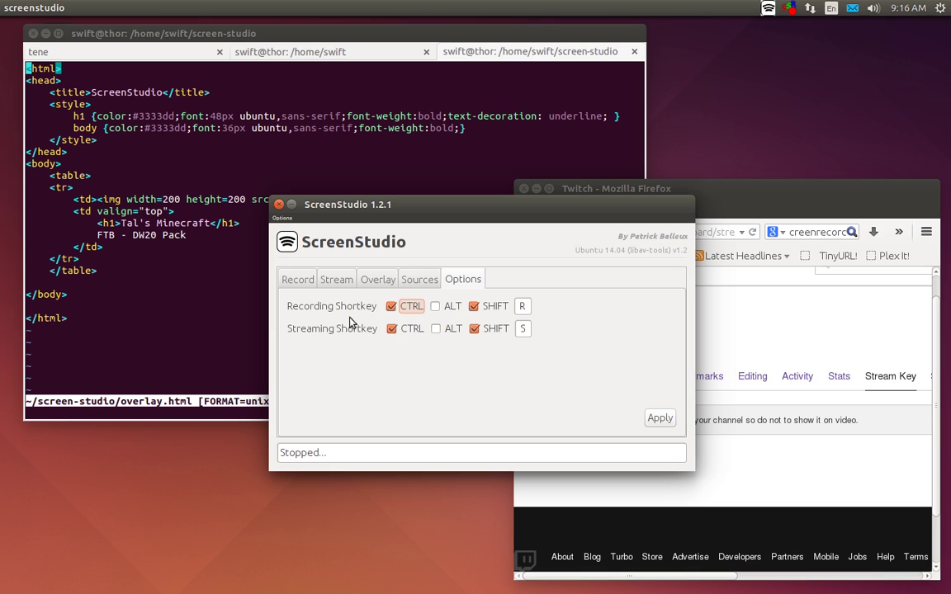
left_click(294, 280)
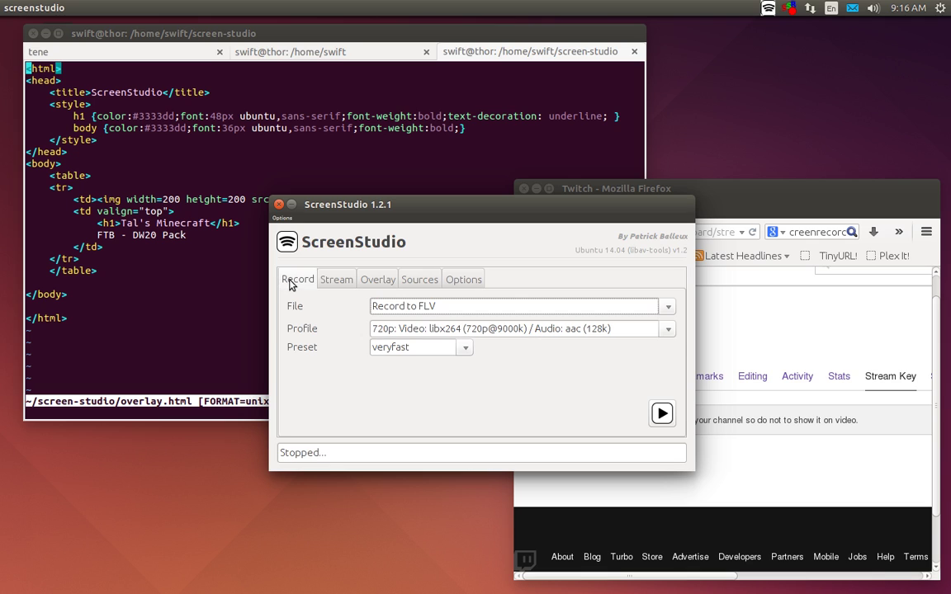
left_click(667, 309)
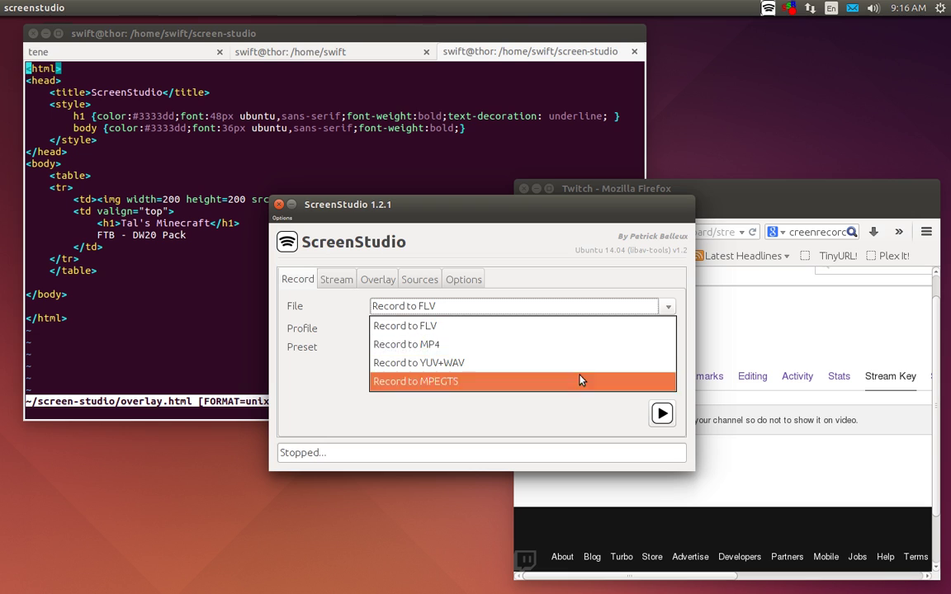
left_click(566, 333)
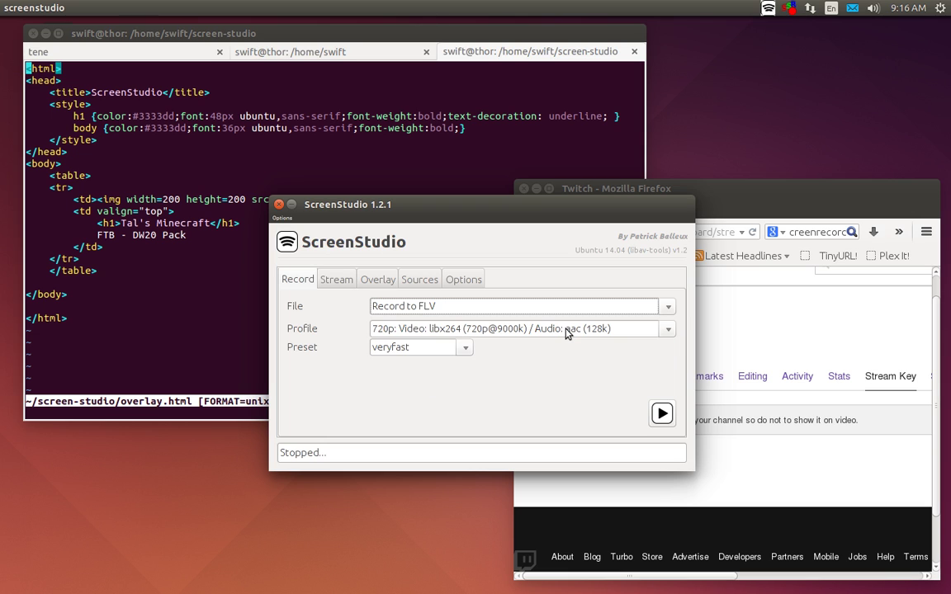
left_click(339, 280)
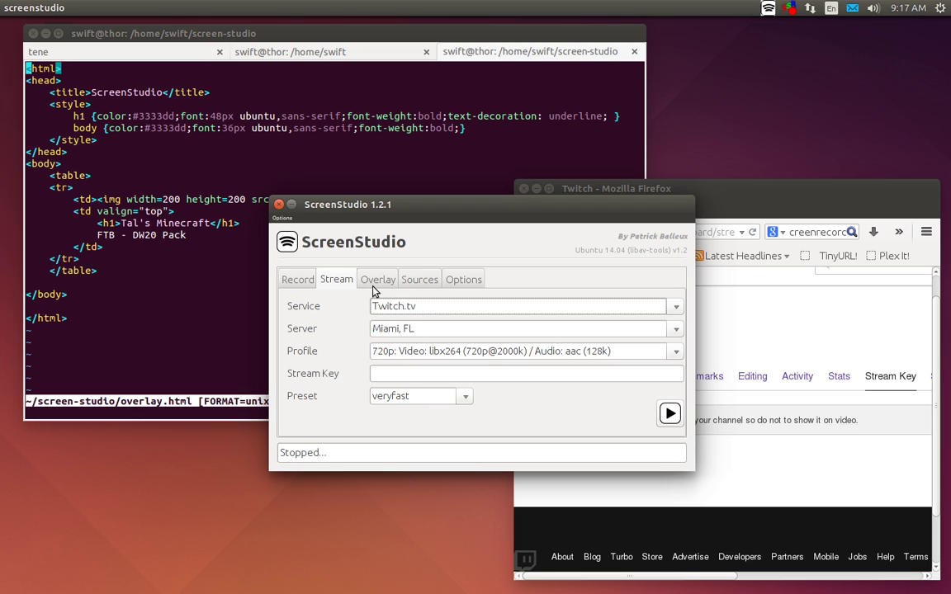
Show the Overlay settings for overlay.html, keeping Bottom alignment and Lower Right webcam layout.
left_click(375, 281)
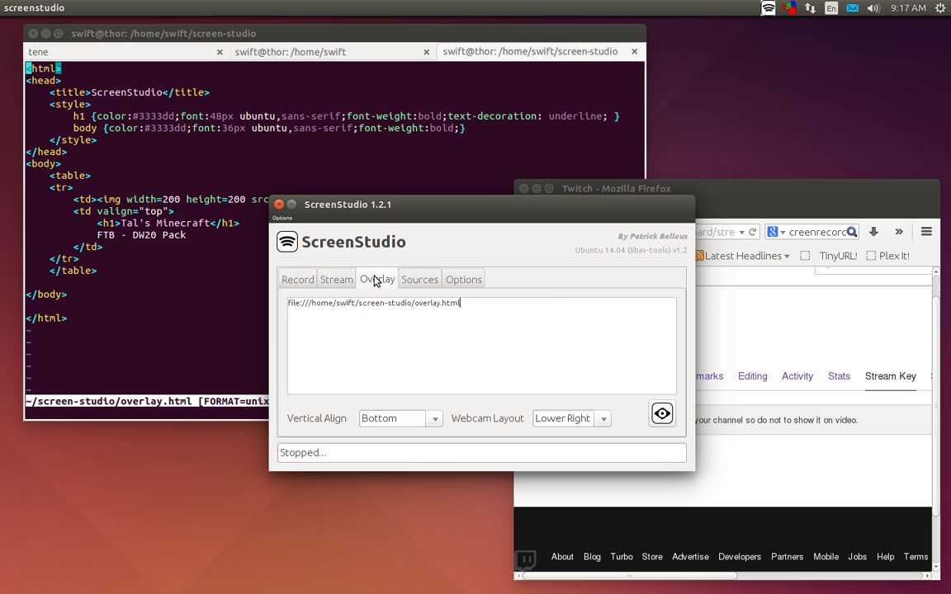
left_click(544, 314)
left_click(436, 422)
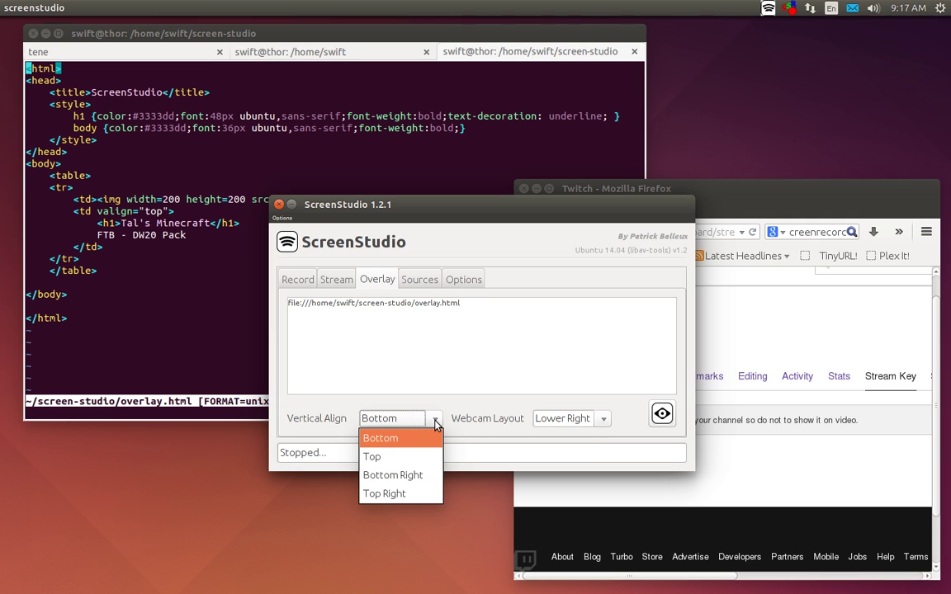
left_click(436, 422)
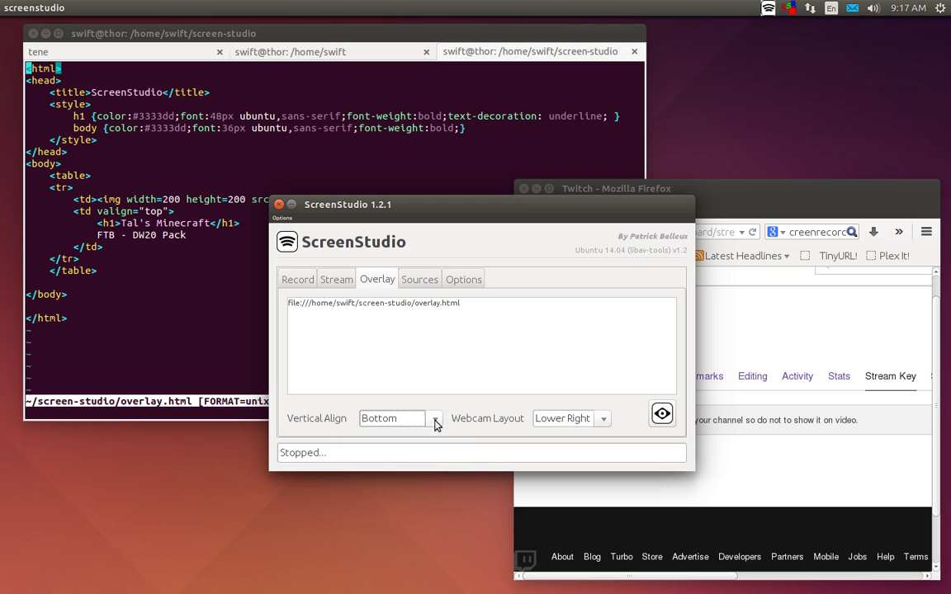
left_click(602, 422)
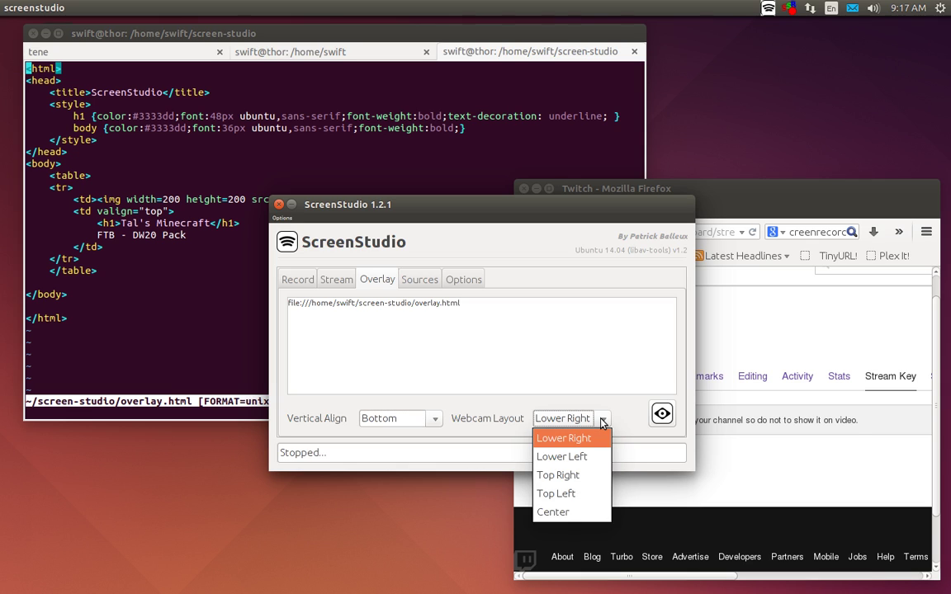
left_click(602, 422)
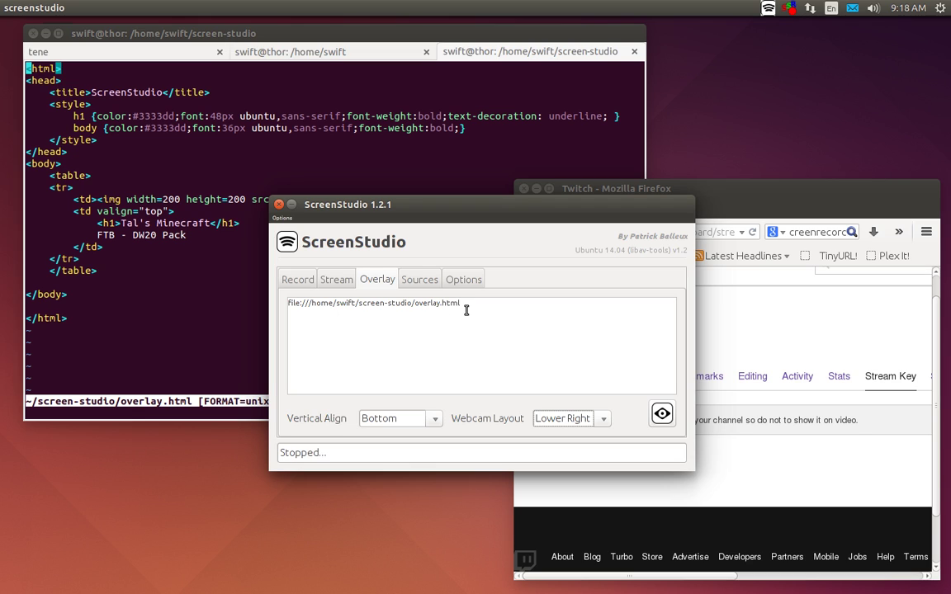
Select the overlay.html file address and bring forward the terminal showing its source.
left_click_drag(465, 303, 289, 303)
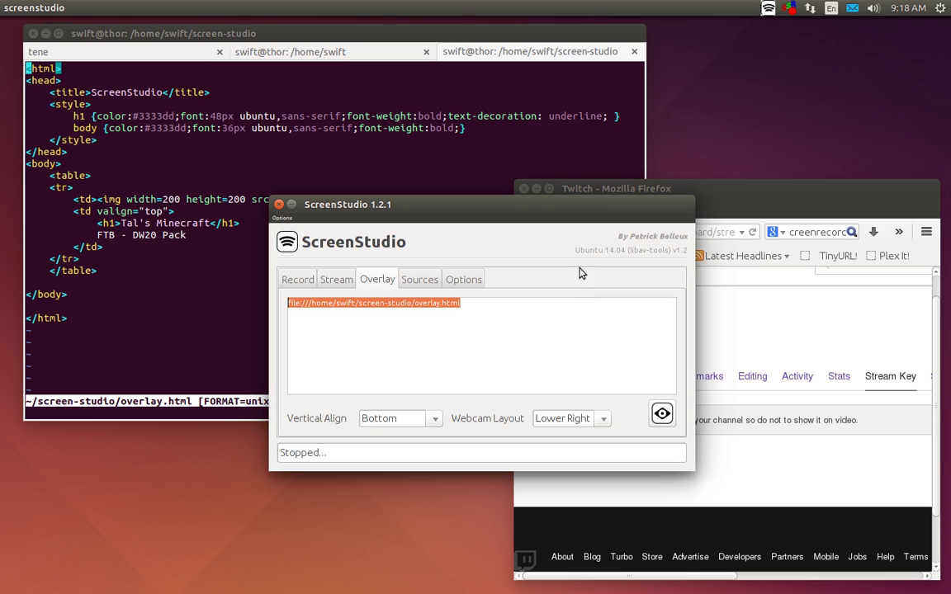
left_click(401, 32)
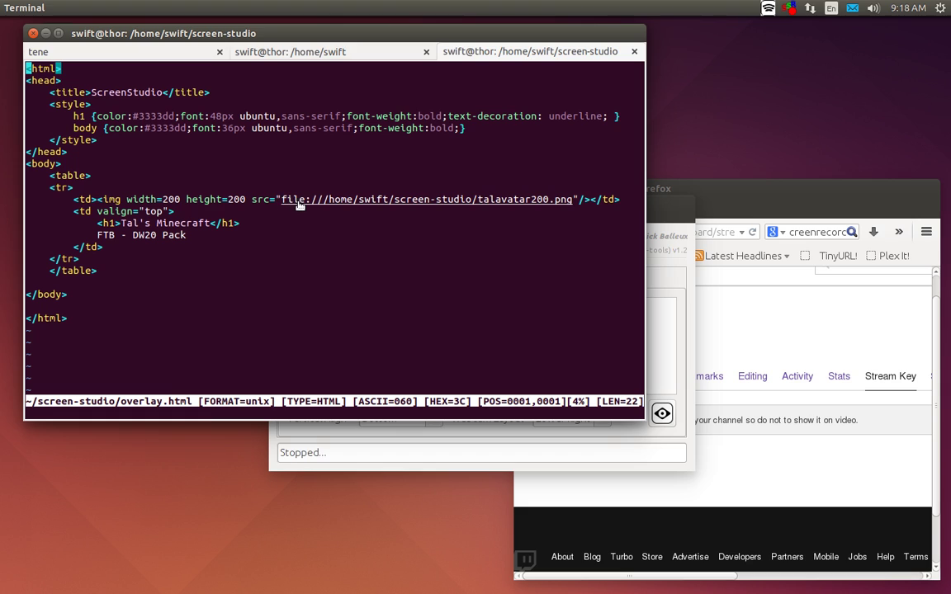
left_click_drag(283, 198, 573, 199)
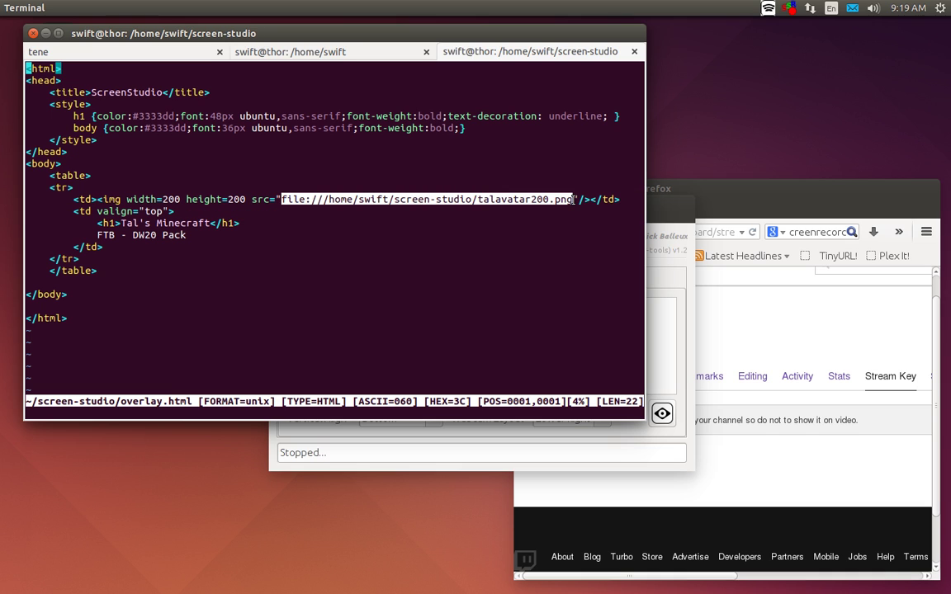
left_click_drag(573, 199, 571, 199)
left_click_drag(92, 223, 241, 223)
left_click_drag(96, 235, 186, 236)
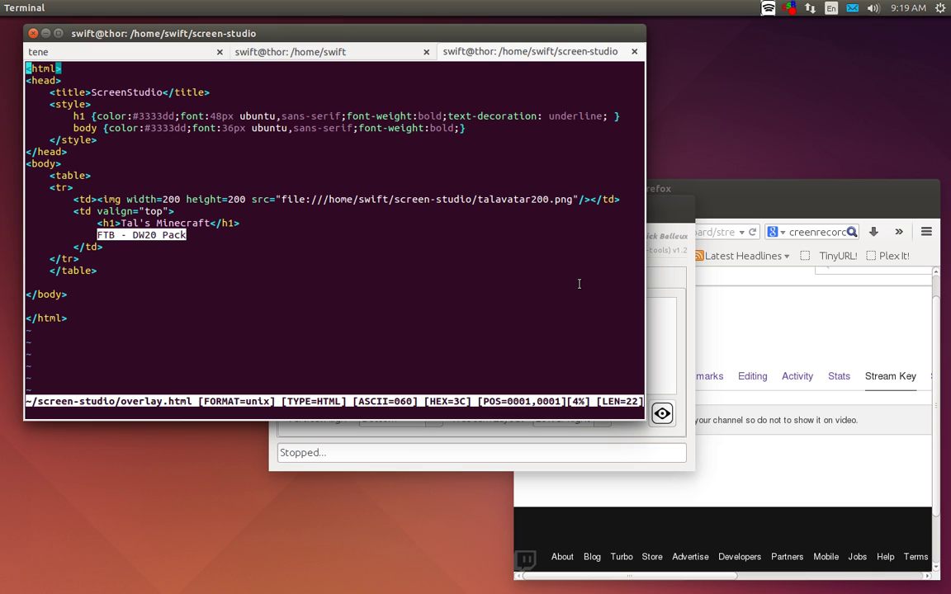
Preview the overlay's logo and Minecraft/FTB - DW20 Pack title, then close the preview.
left_click(668, 280)
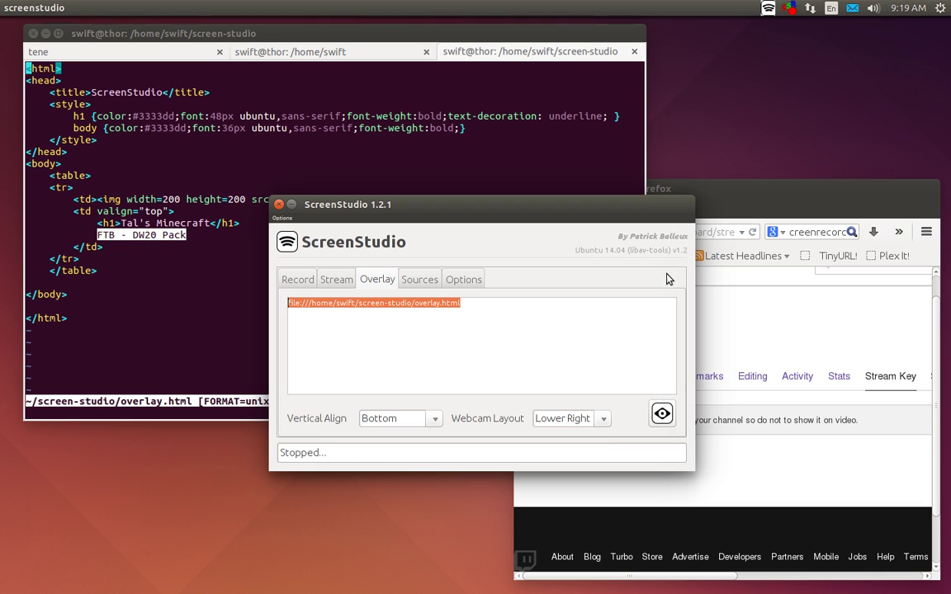
left_click(664, 415)
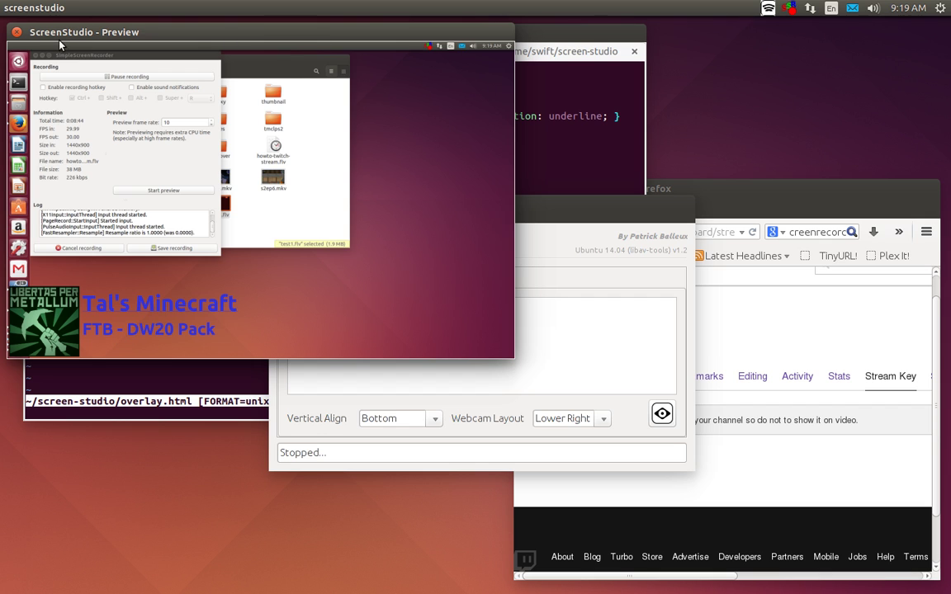
left_click(17, 32)
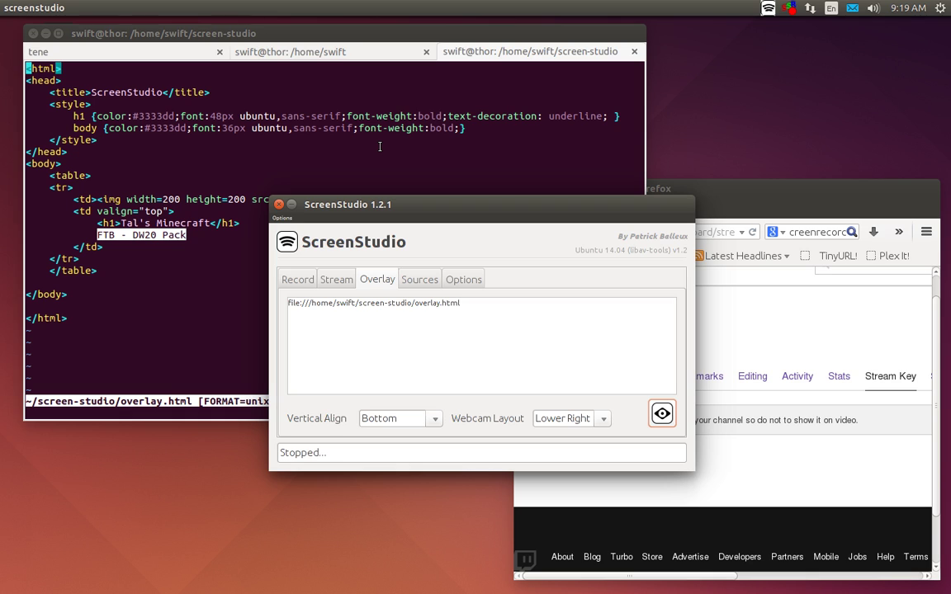
Show the capture sources: Screen 2 at 30 FPS and the Logitech QuickCam Orbit webcam at 320x240.
left_click(428, 279)
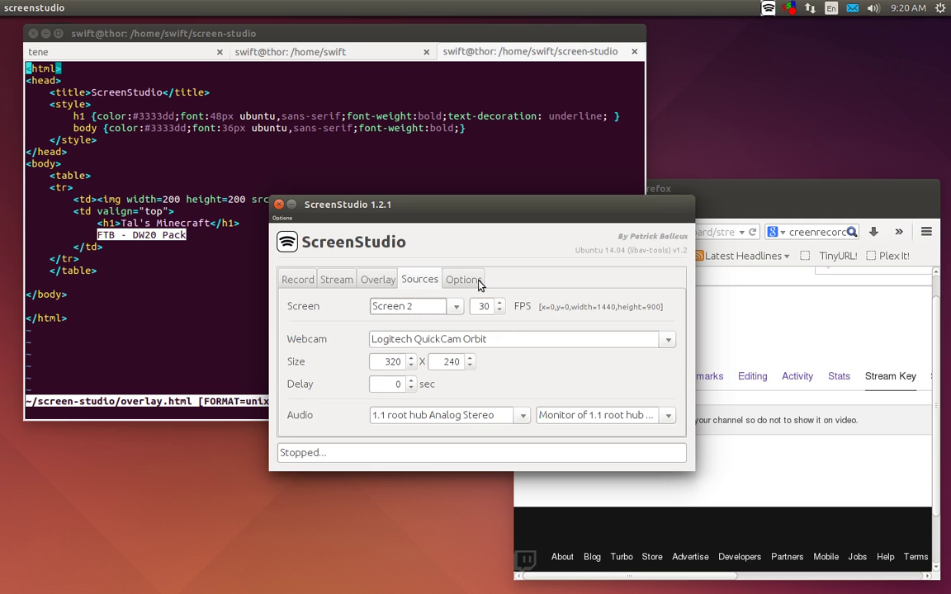